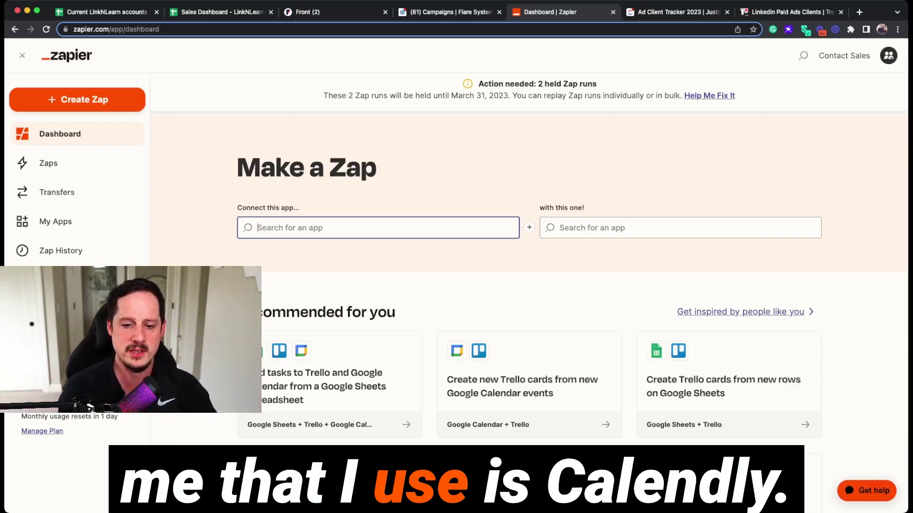
- Choose Calendly as the first app and Google Sheets as the app to connect it with in the new Zap
text(jlen)
text(le)
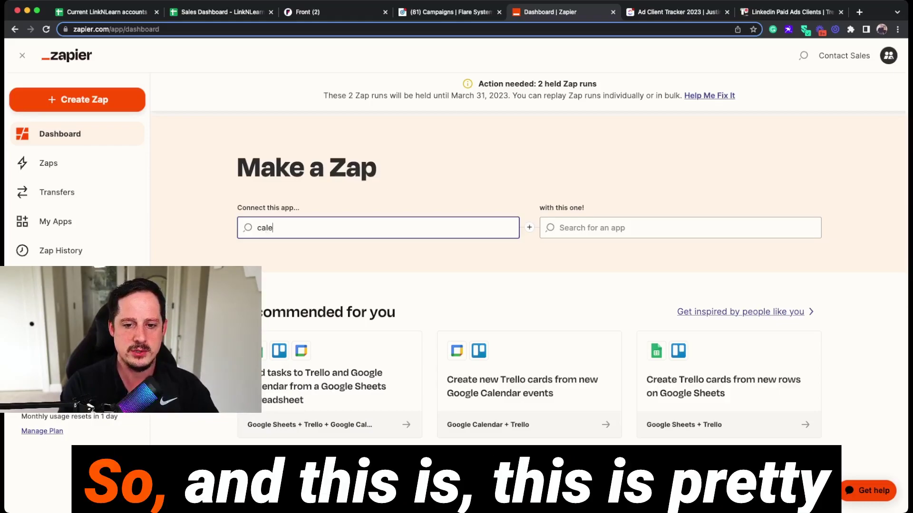
text(nd)
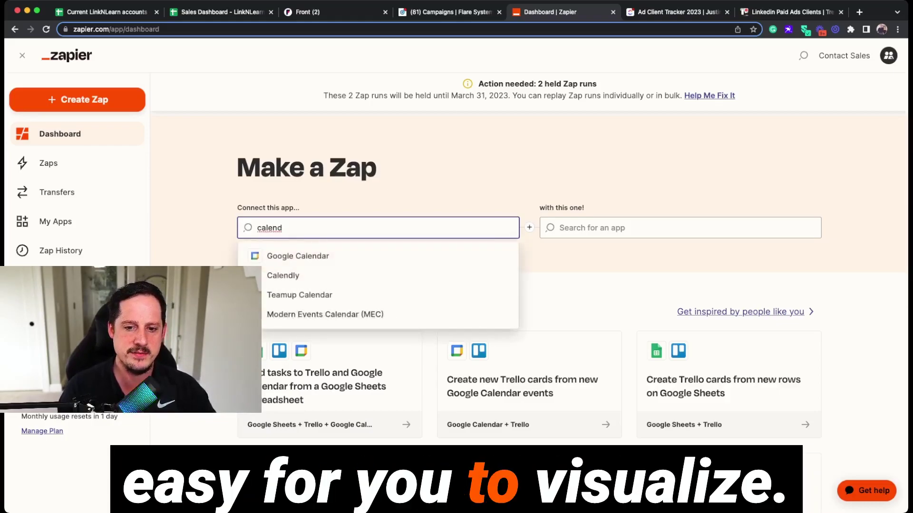
key(Return)
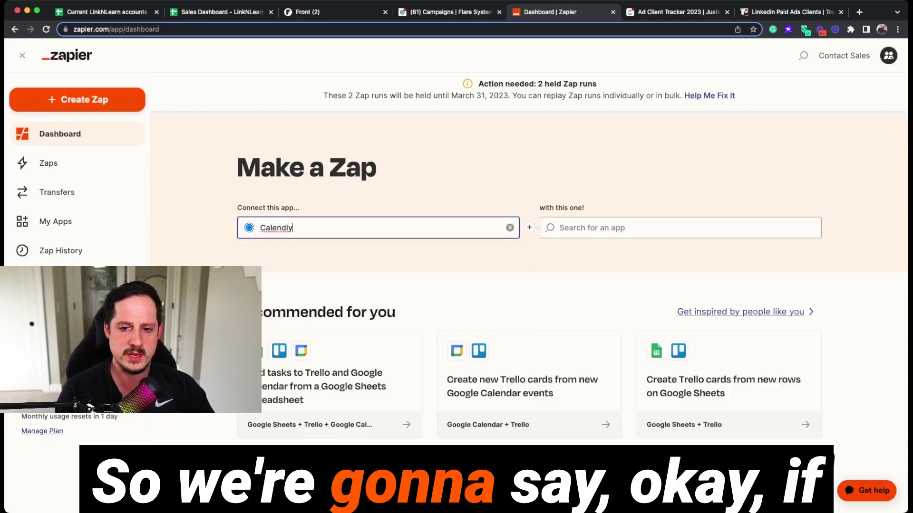
click(679, 228)
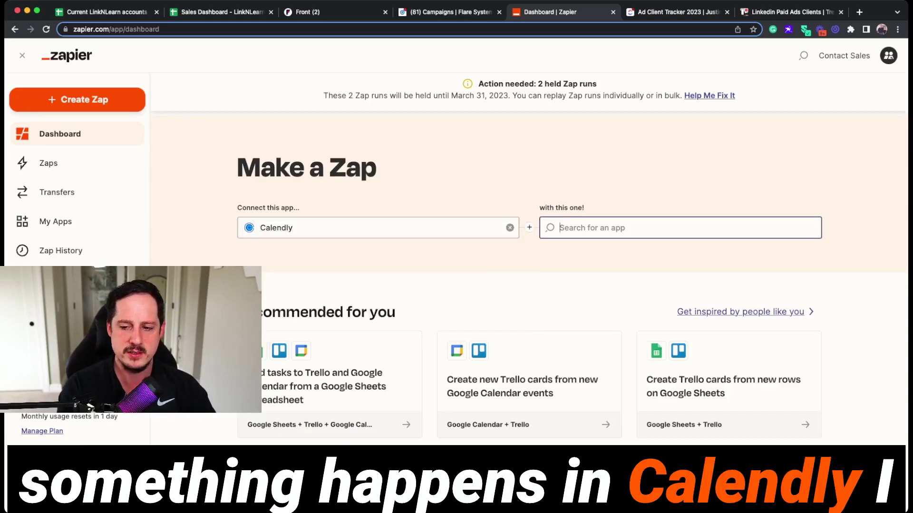
key(Down)
key(Return)
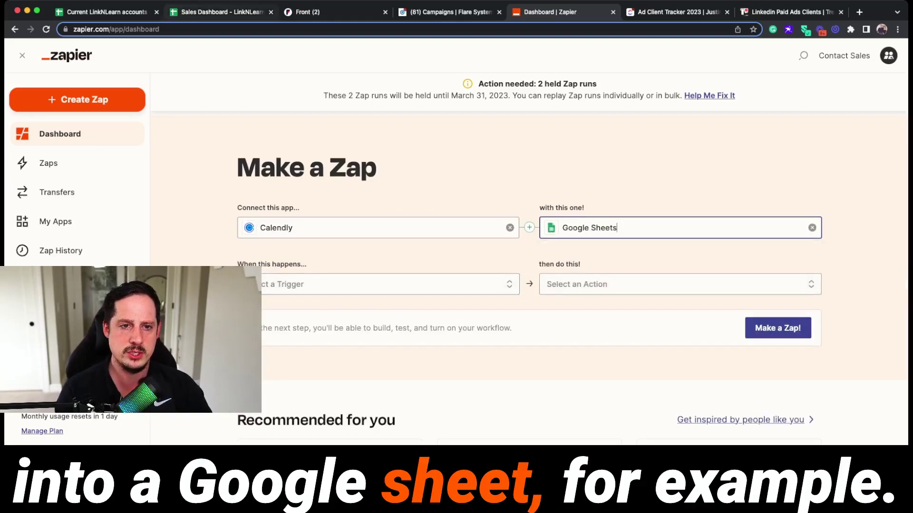
- Review the booked-call records in the Sales Dashboard spreadsheet and return to the Zapier dashboard
click(221, 11)
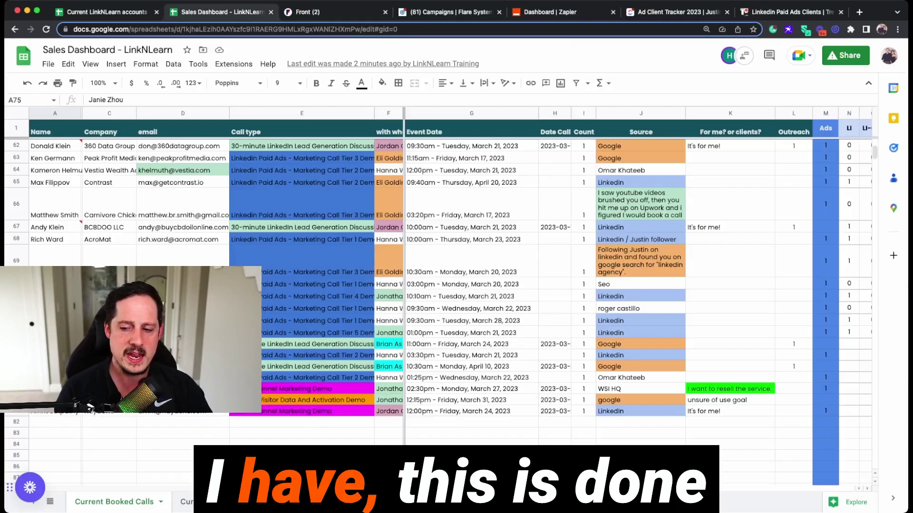
scroll(456, 304, up, 4)
scroll(456, 309, up, 1)
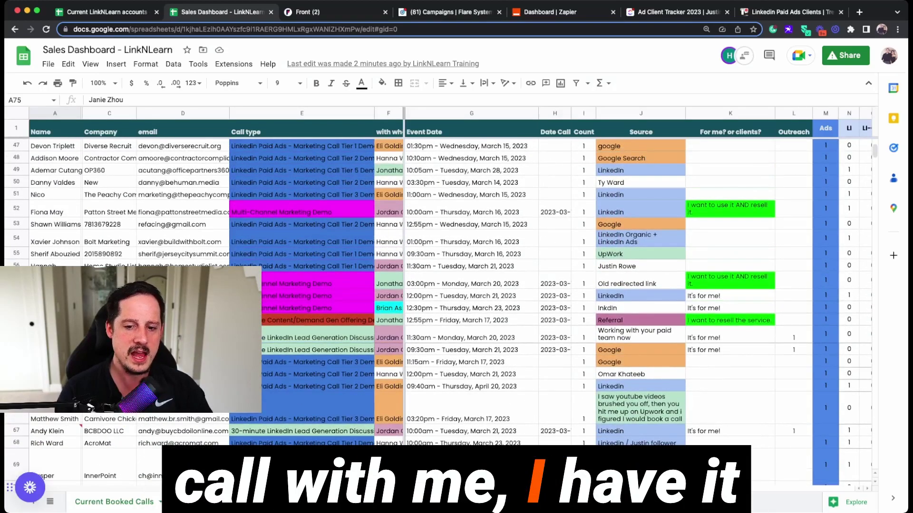
scroll(456, 309, down, 5)
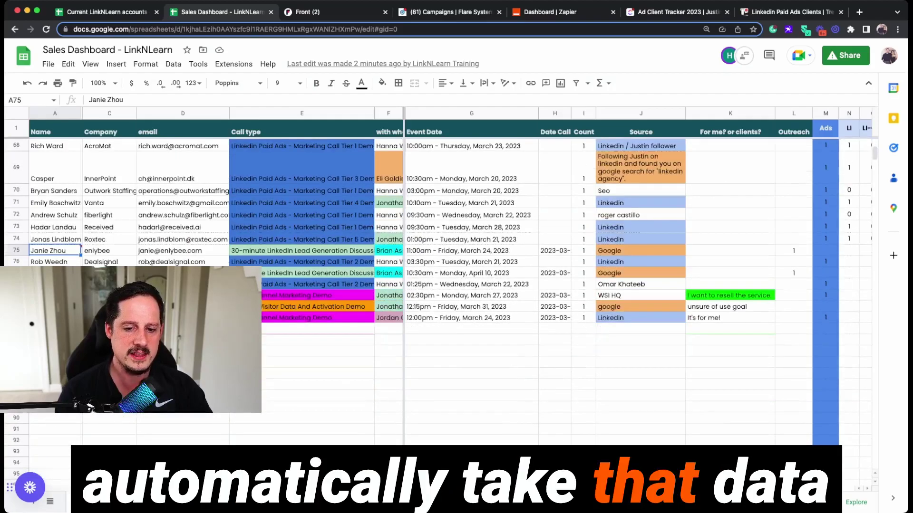
scroll(456, 309, up, 3)
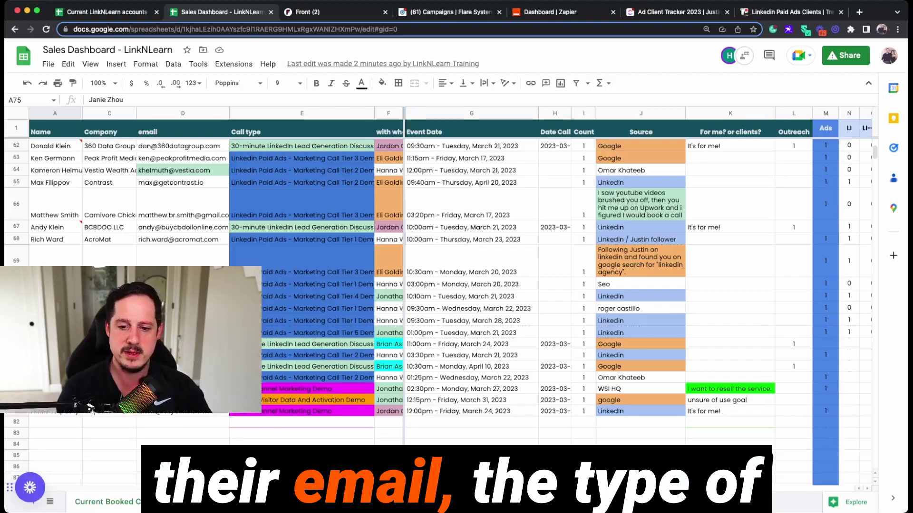
scroll(456, 285, up, 3)
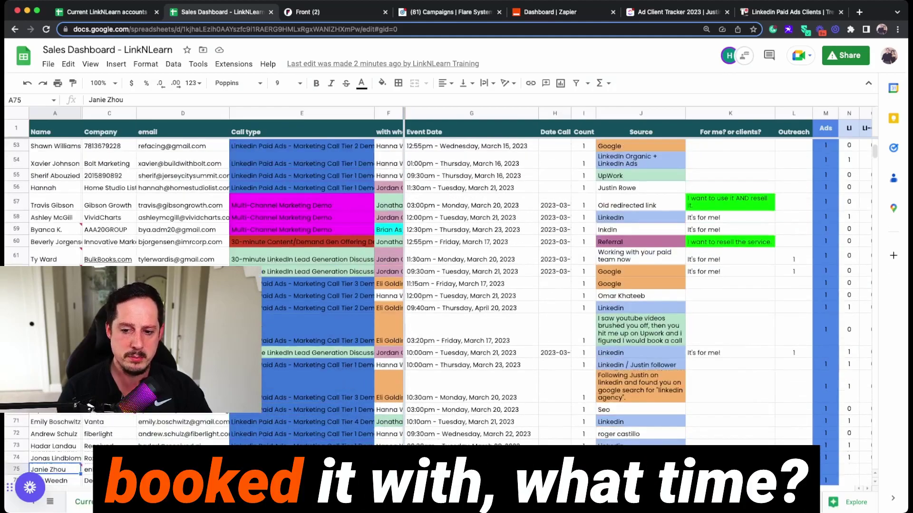
scroll(456, 285, down, 2)
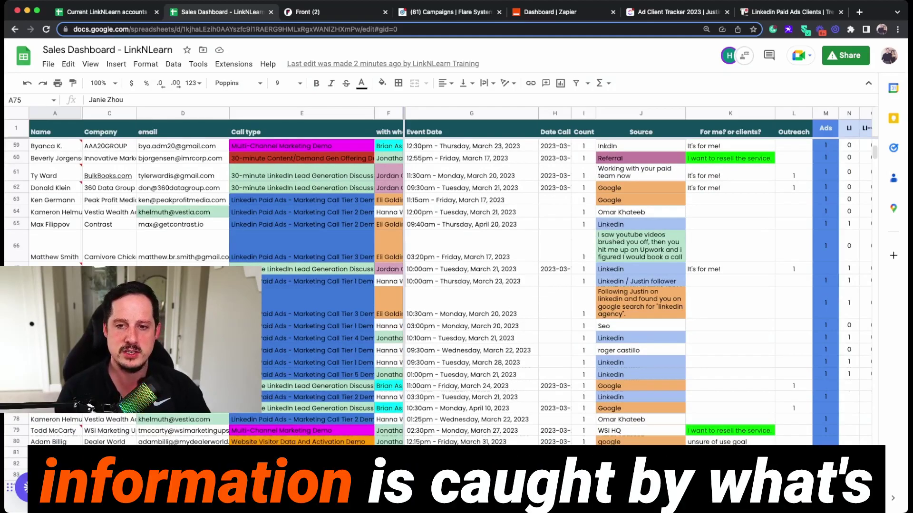
click(550, 12)
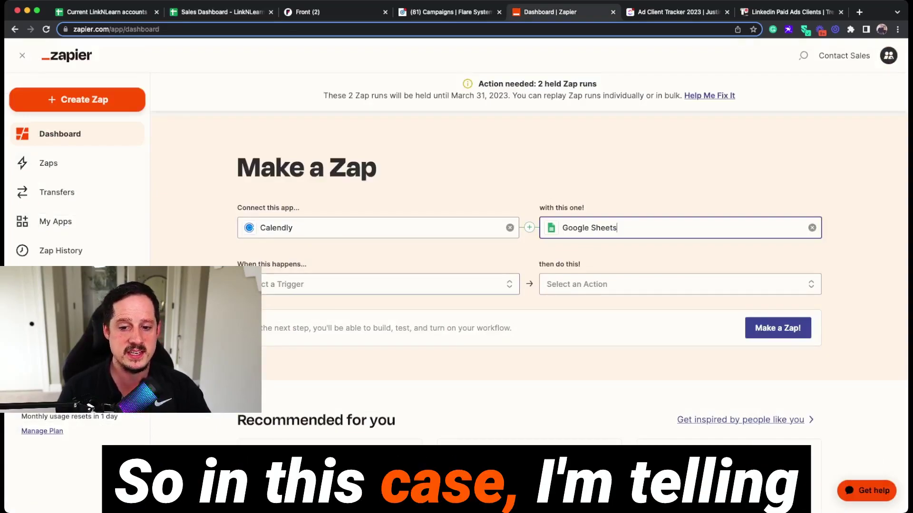
click(380, 285)
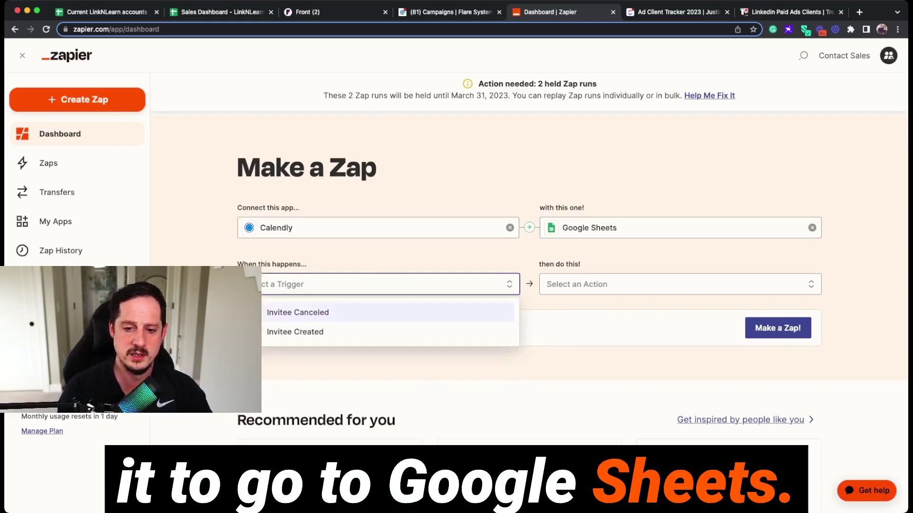
key(Down)
key(Up)
key(Down)
key(Up)
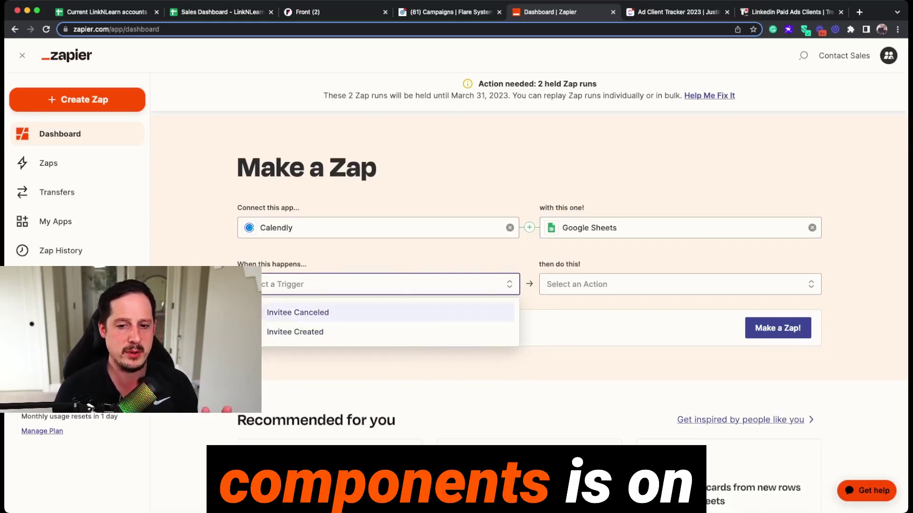
key(Escape)
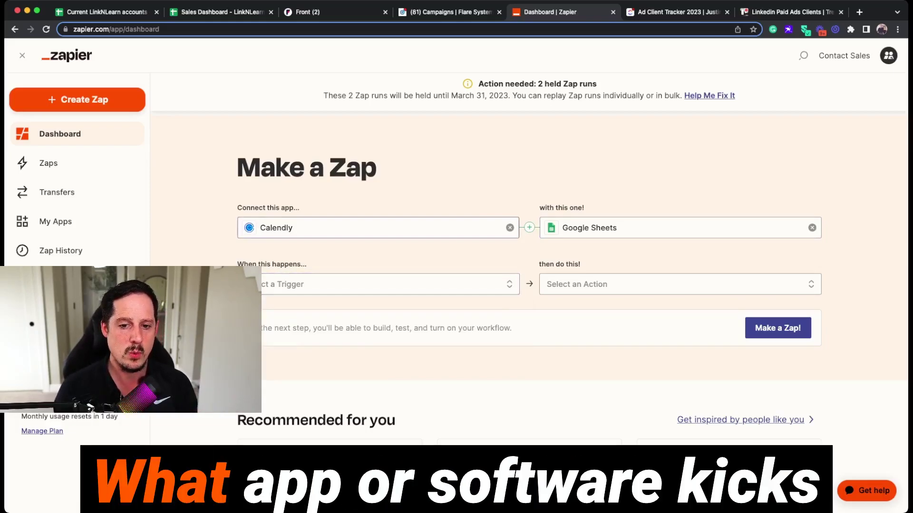
- Set the Calendly trigger event of the Zap to Invitee Created
click(378, 285)
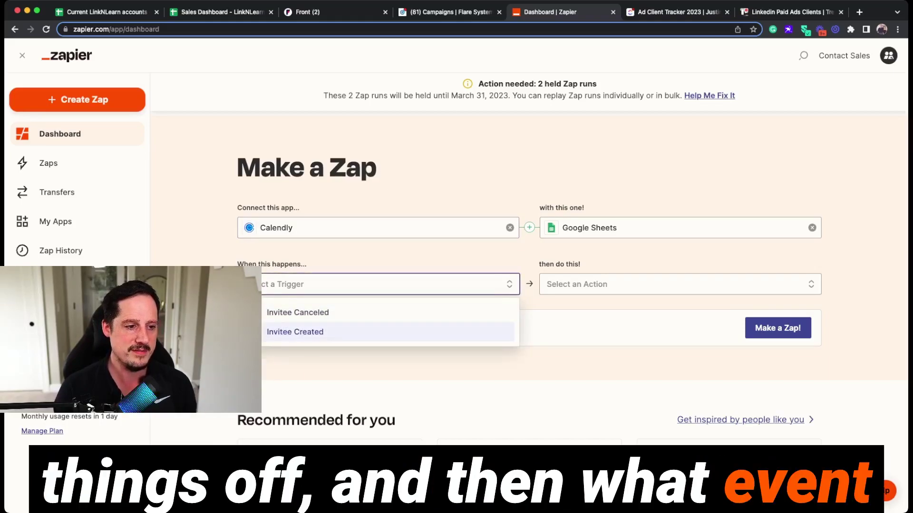
scroll(456, 243, down, 1)
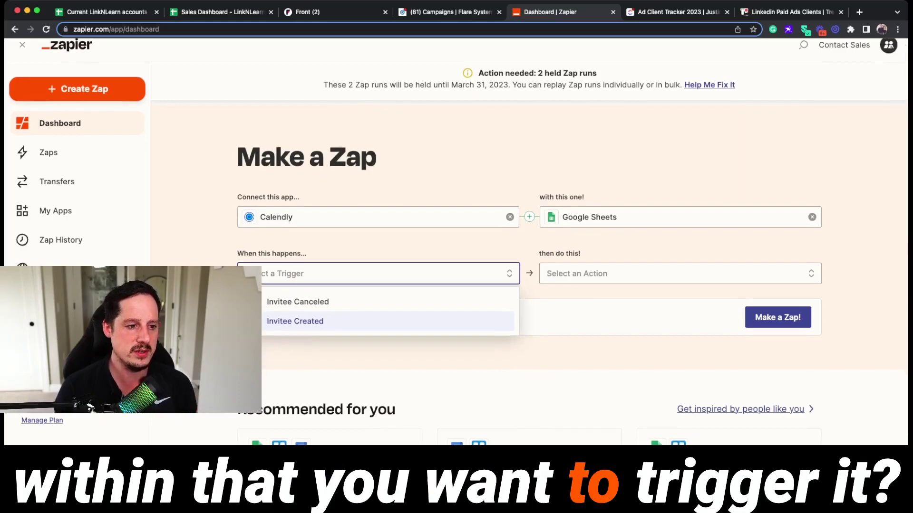
key(Up)
key(Down)
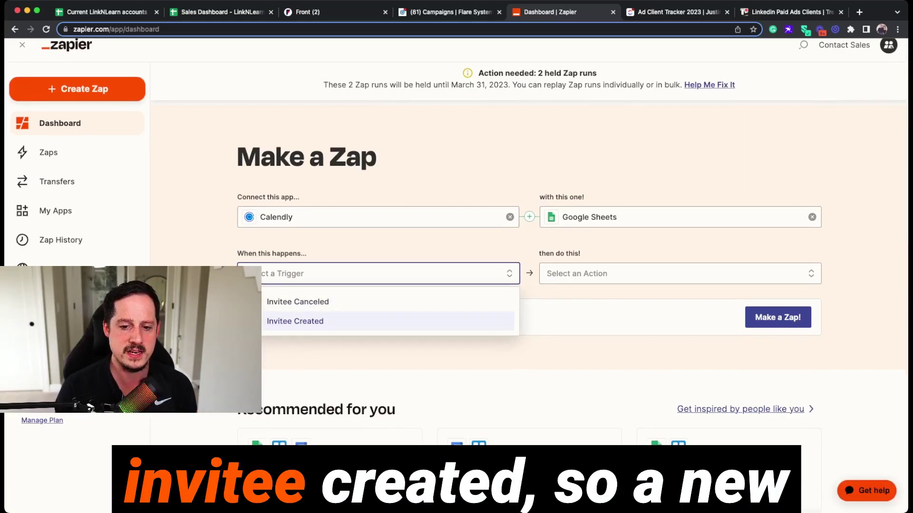
key(Return)
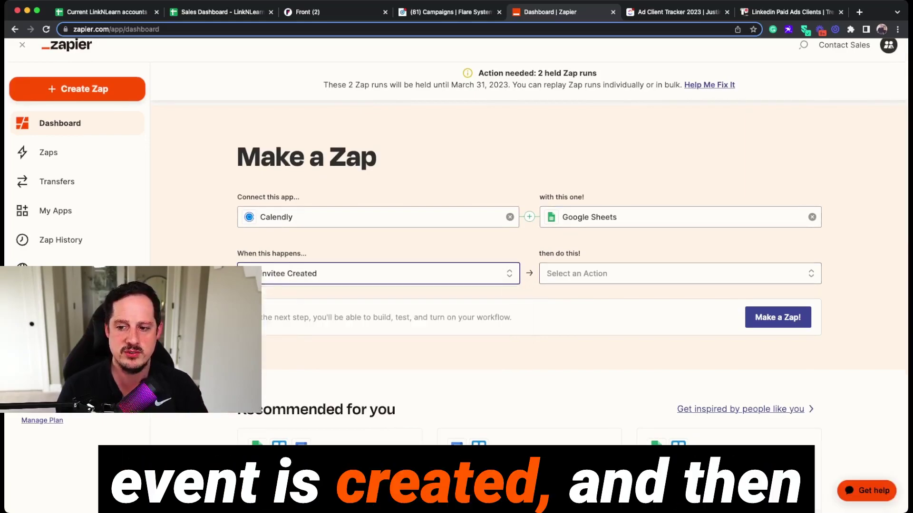
- Set the Google Sheets action of the Zap to Create Spreadsheet Row
click(680, 274)
scroll(680, 352, down, 4)
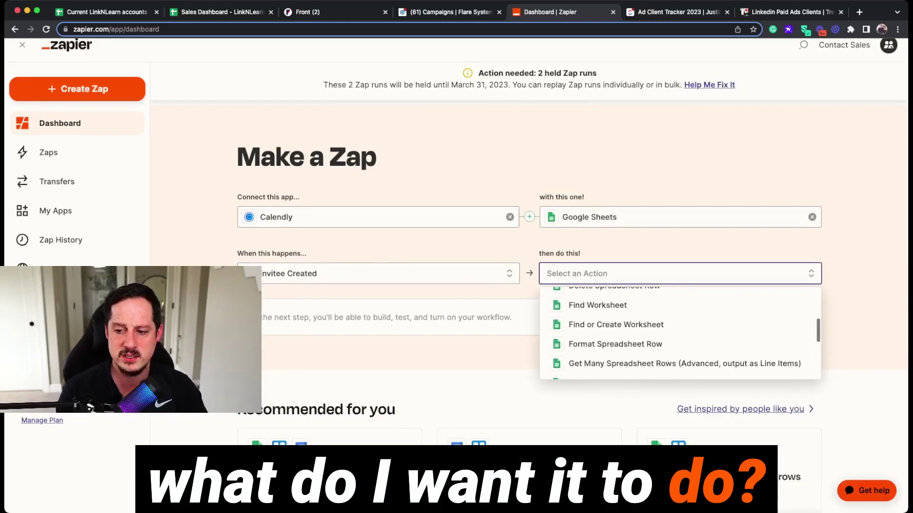
key(Down)
key(Down)
key(Down)
key(Down)
key(Down)
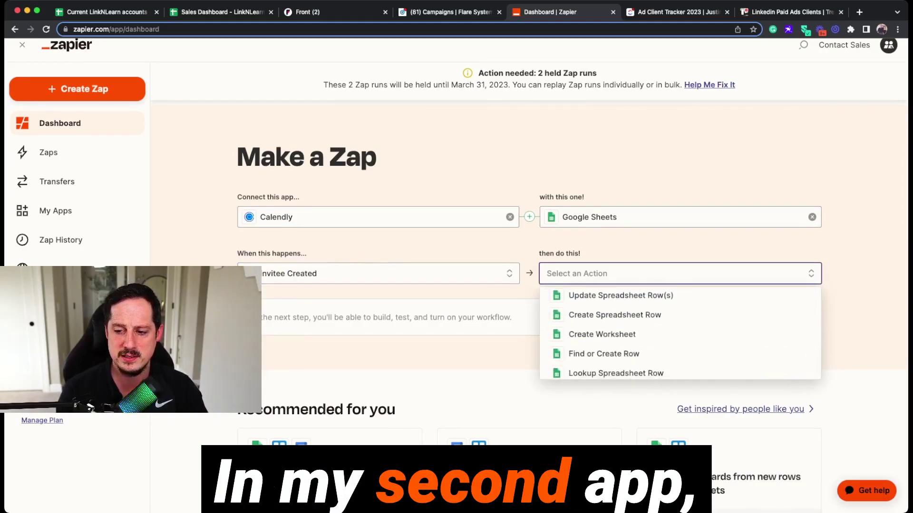
key(Down)
key(Up)
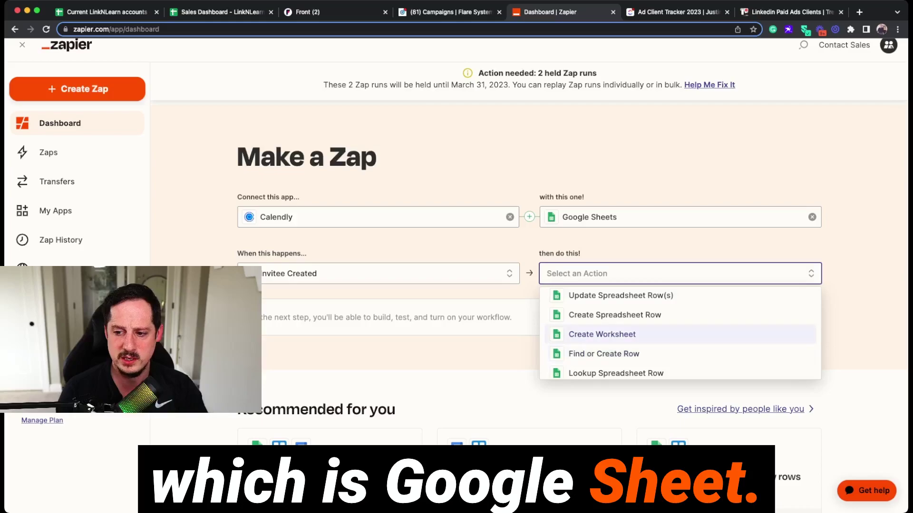
key(Down)
key(Up)
key(Up)
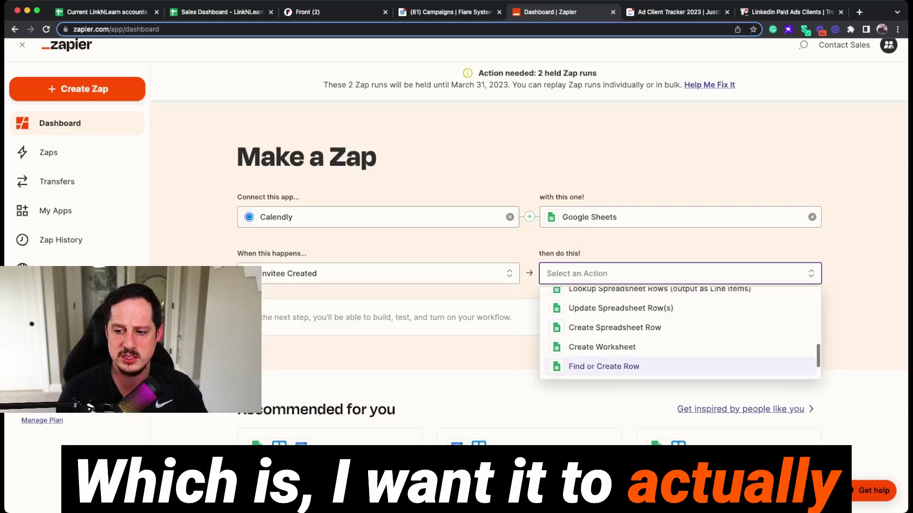
key(Return)
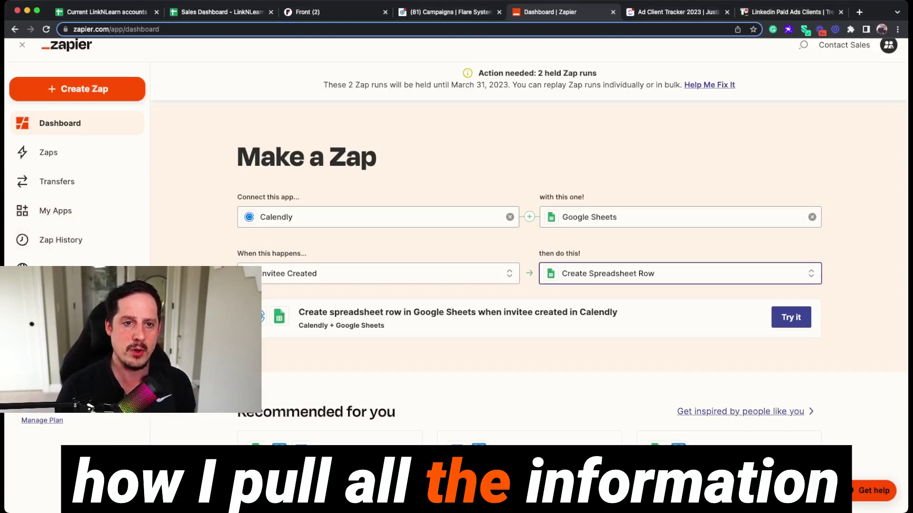
- Revisit the Sales Dashboard spreadsheet briefly, and look over the recommended Zap templates on the Zapier dashboard
click(221, 12)
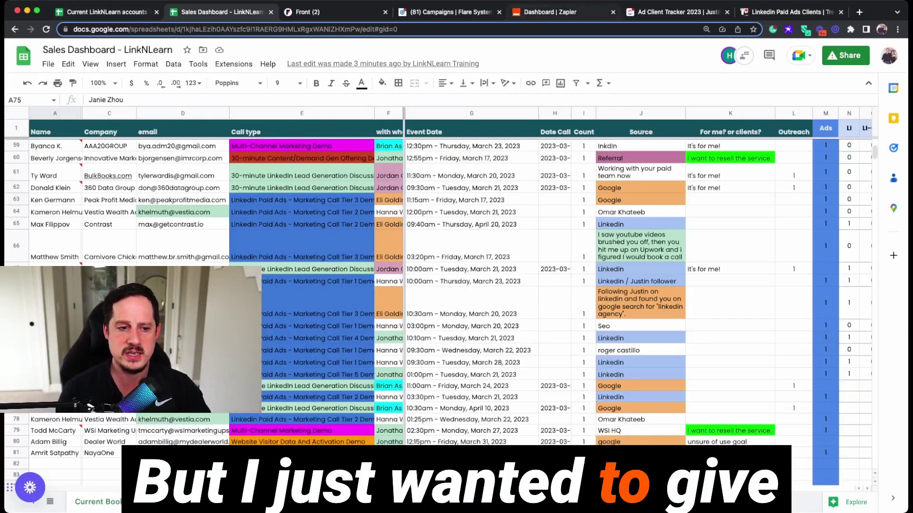
key(super+5)
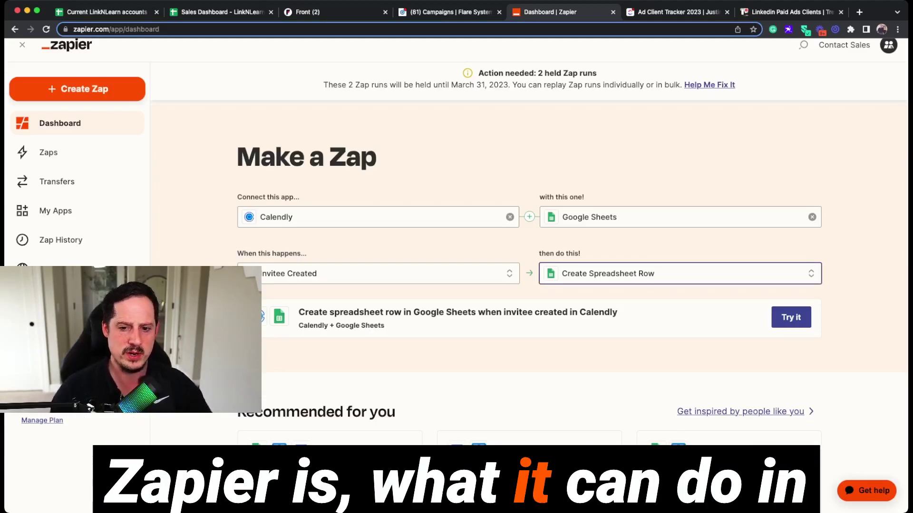
scroll(529, 244, down, 7)
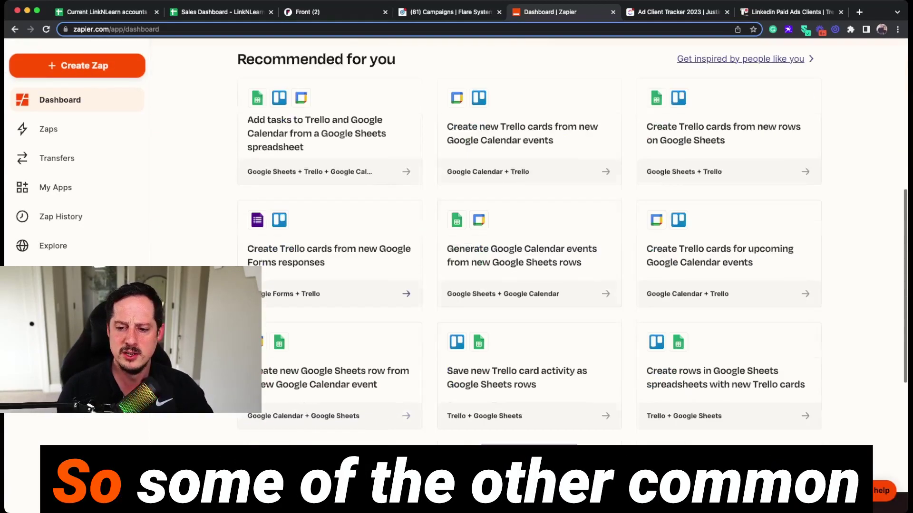
scroll(254, 350, up, 1)
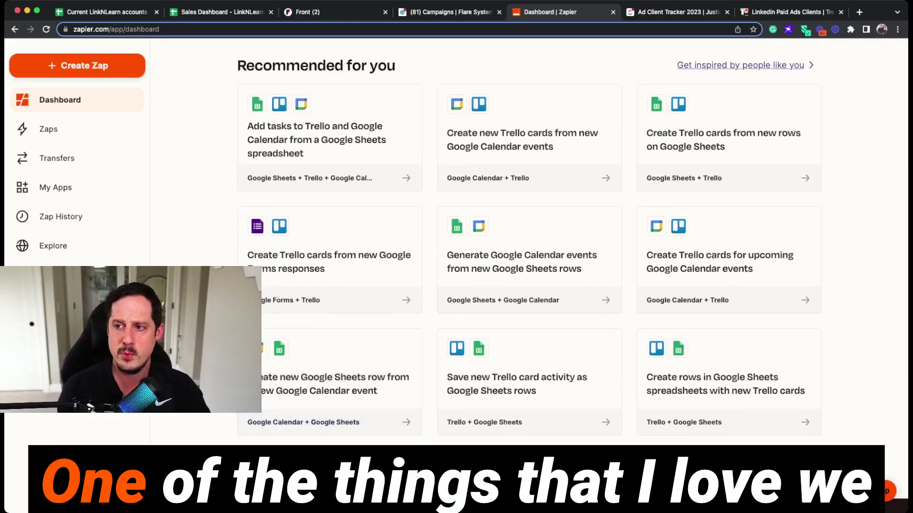
- Switch to Trello and look across the client pipeline lists on the Linkedin Paid Ads Clients board
click(785, 13)
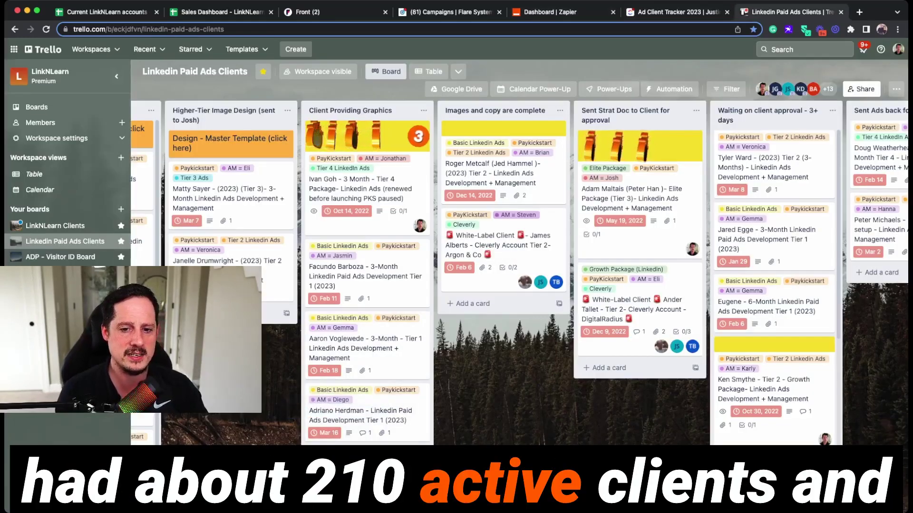
scroll(521, 273, left, 2)
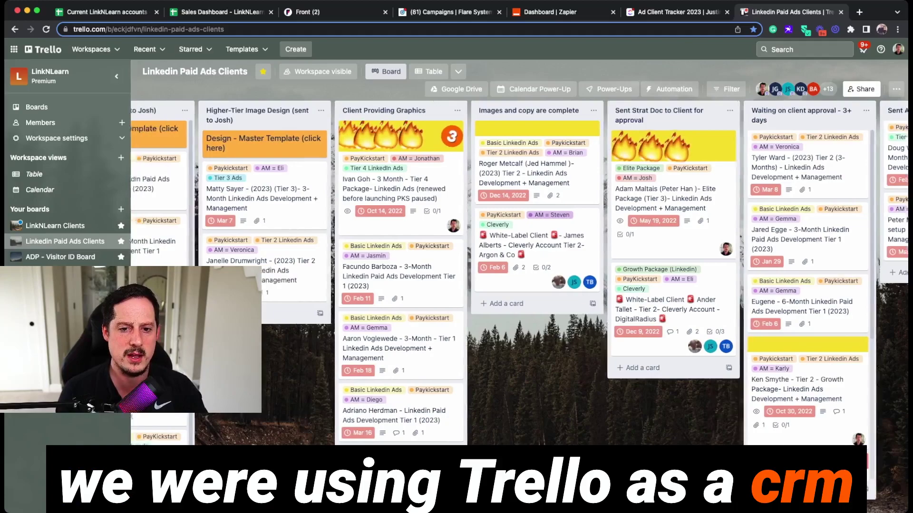
scroll(521, 274, left, 3)
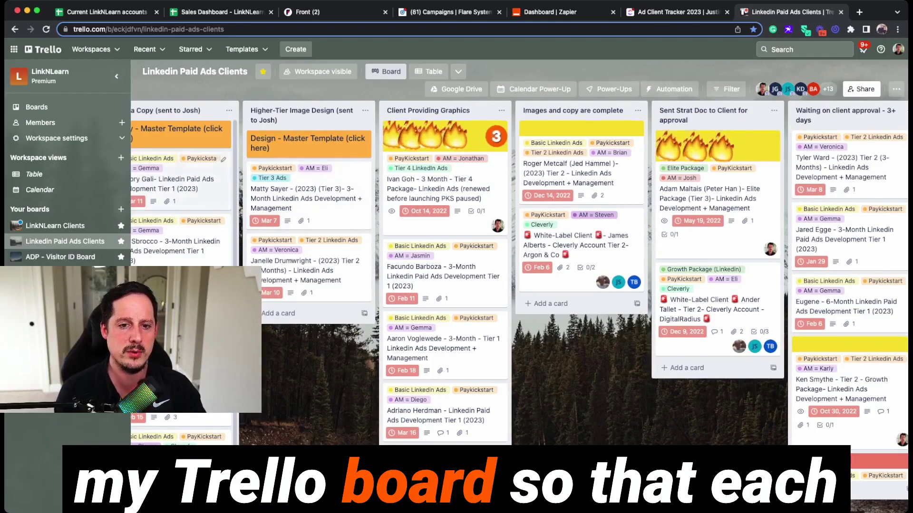
scroll(204, 186, left, 1)
mouse_move(209, 183)
mouse_down()
mouse_move(332, 180)
mouse_move(206, 182)
mouse_up()
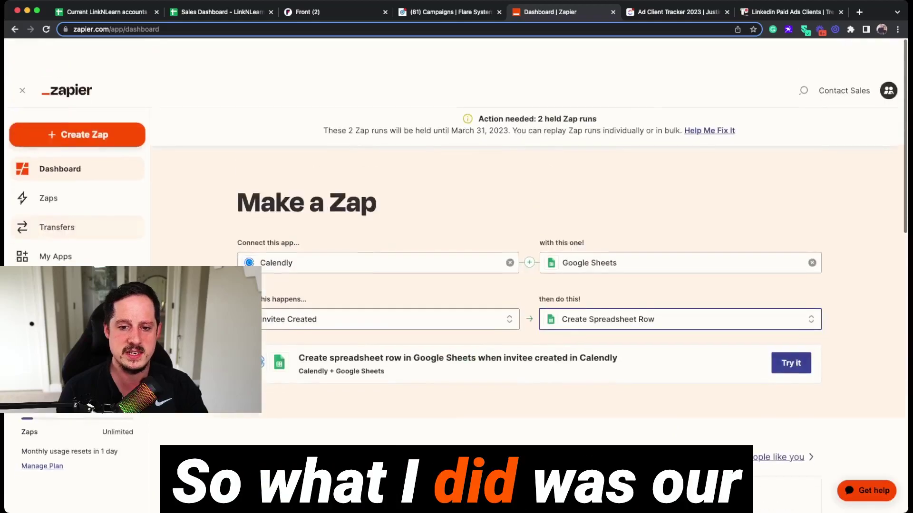
- Change the trigger app of the Zap from Calendly to PayKickstart
double_click(277, 227)
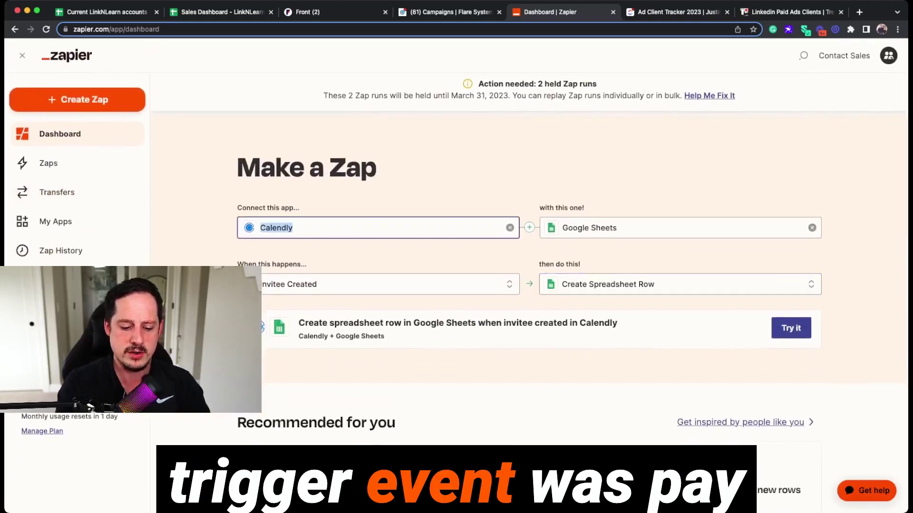
text(pay)
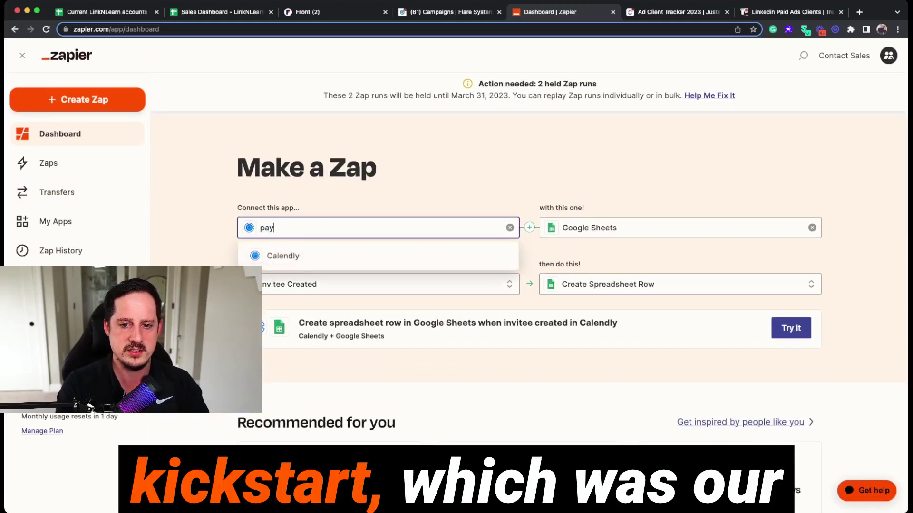
text(kickstart)
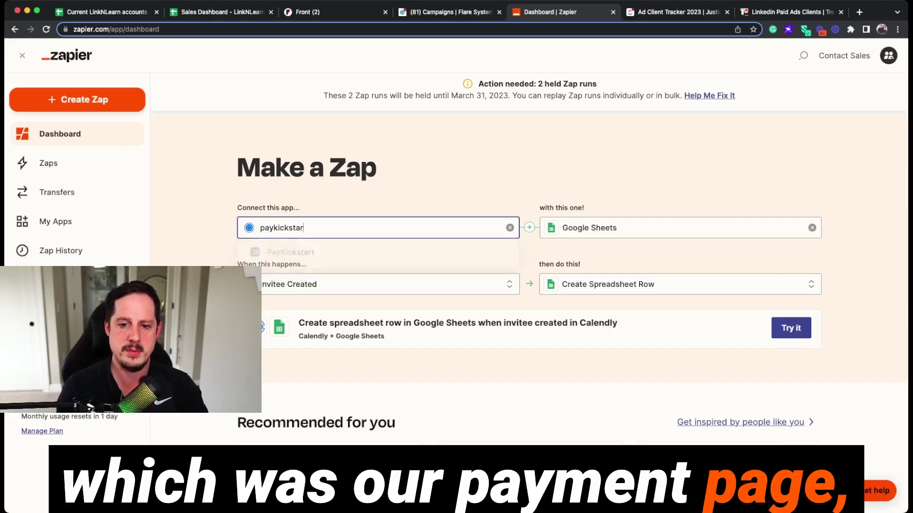
key(Return)
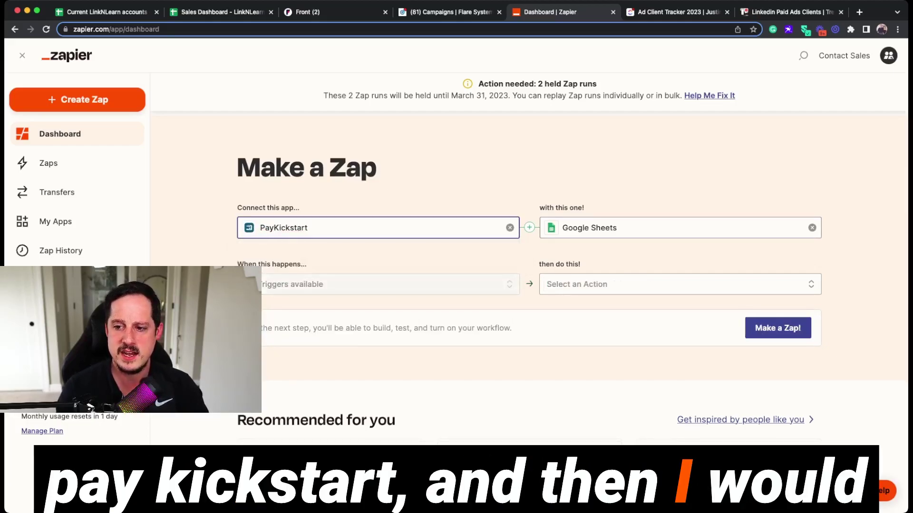
- Search the action apps for email and then Gmail, and set Gmail as the action app in place of Google Sheets
drag(620, 228, 572, 228)
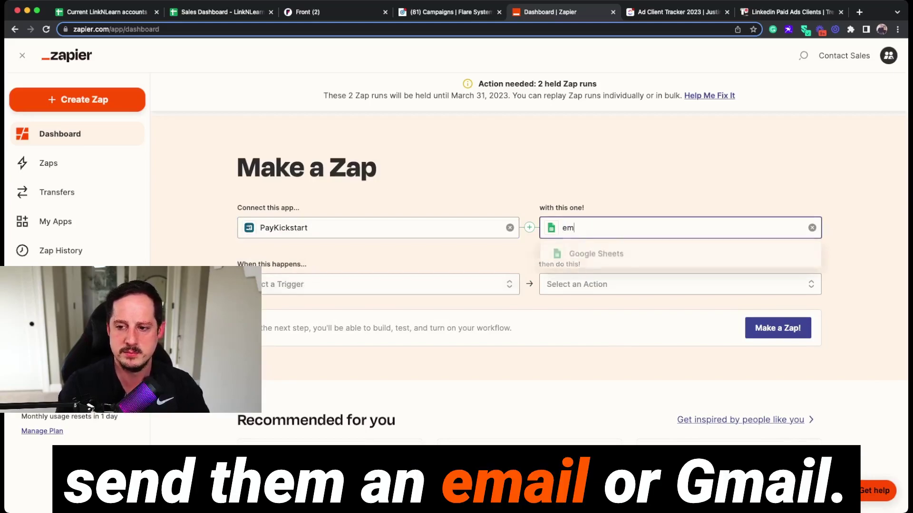
key(Down)
key(Down)
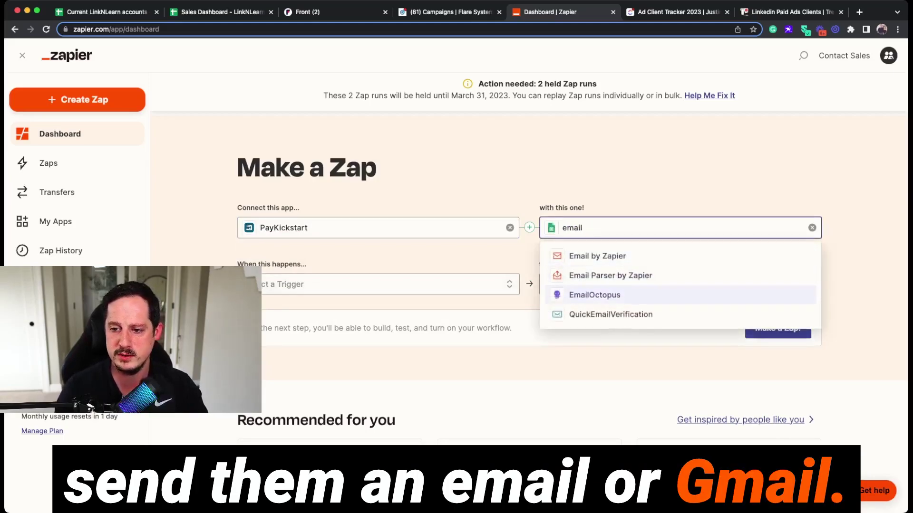
key(Up)
key(Up)
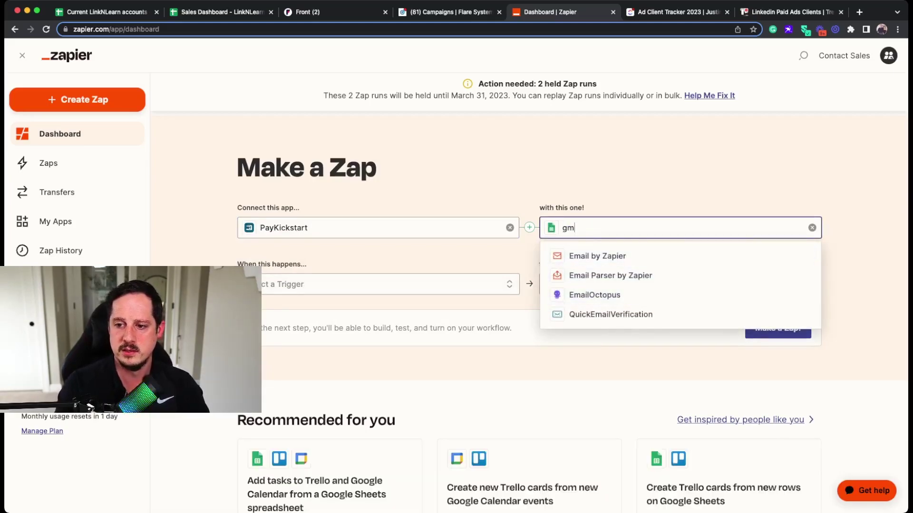
key(Down)
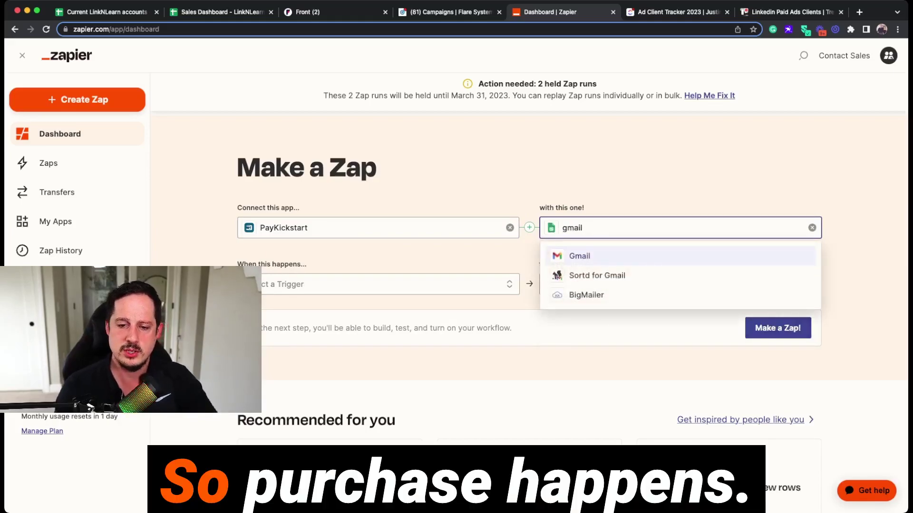
key(Return)
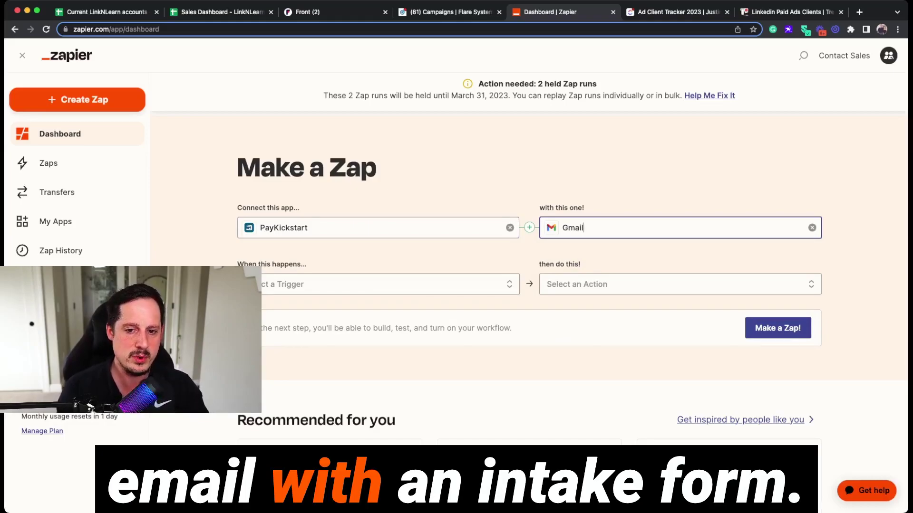
- Replace PayKickstart with Google Forms as the trigger app of the Zap
click(310, 227)
key(super+a)
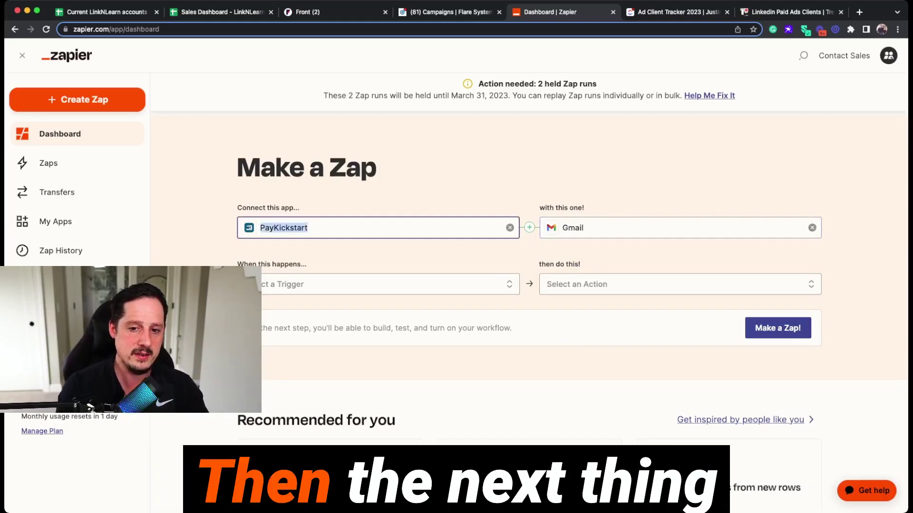
text(intake)
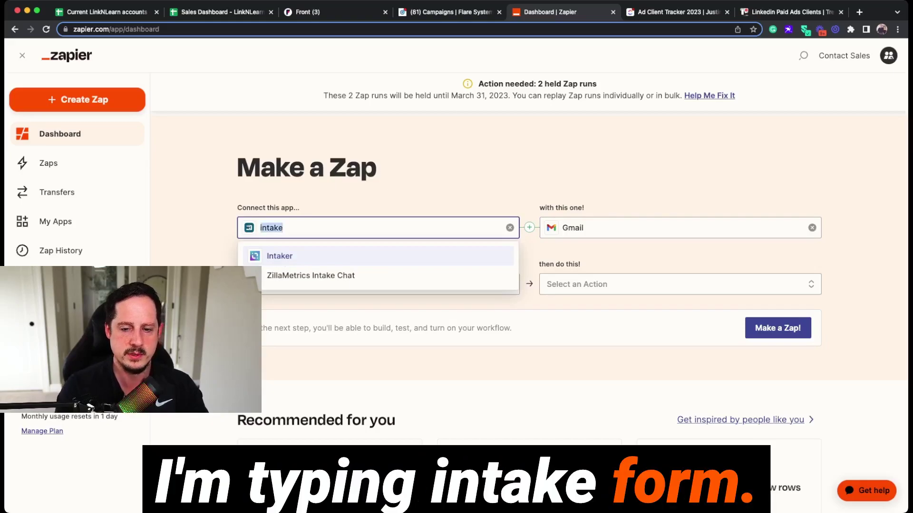
key(BackSpace)
key(BackSpace)
key(BackSpace)
key(BackSpace)
key(BackSpace)
key(BackSpace)
text(form)
key(Down)
key(Down)
key(Return)
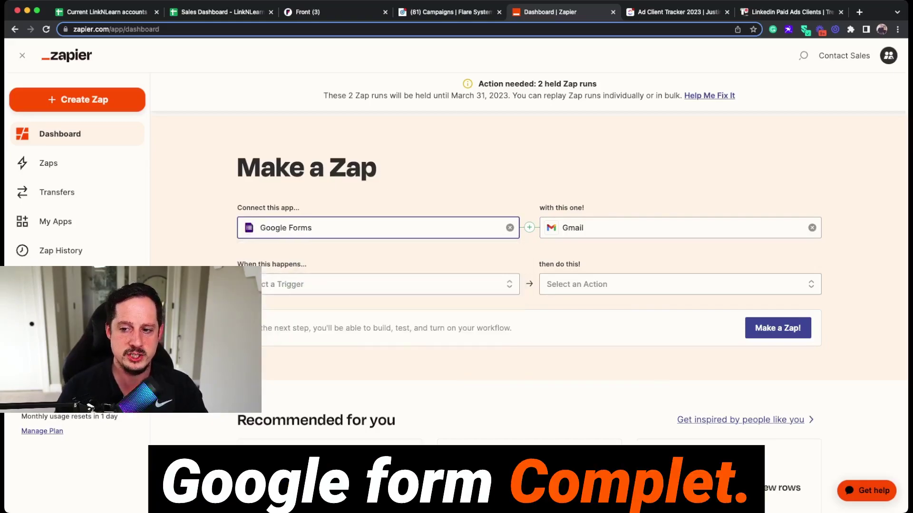
- Replace Gmail with Trello as the action app of the Zap
key(Tab)
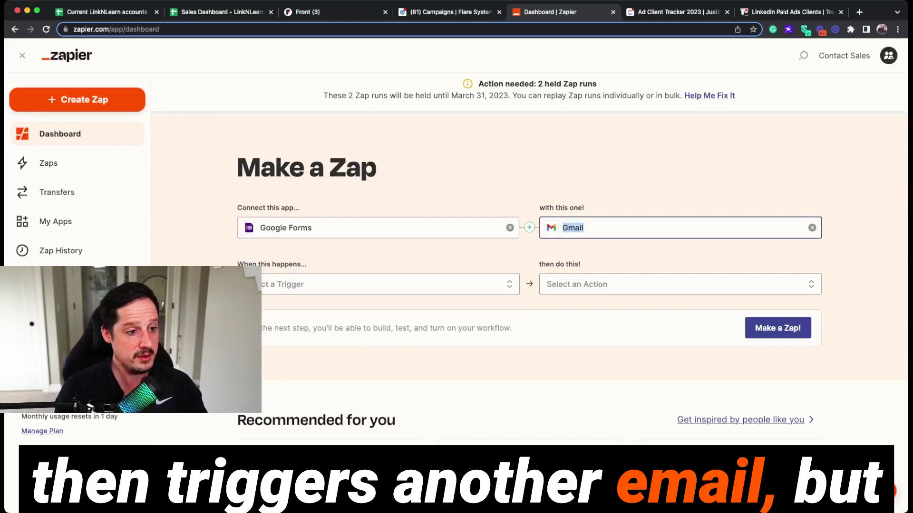
text(trello)
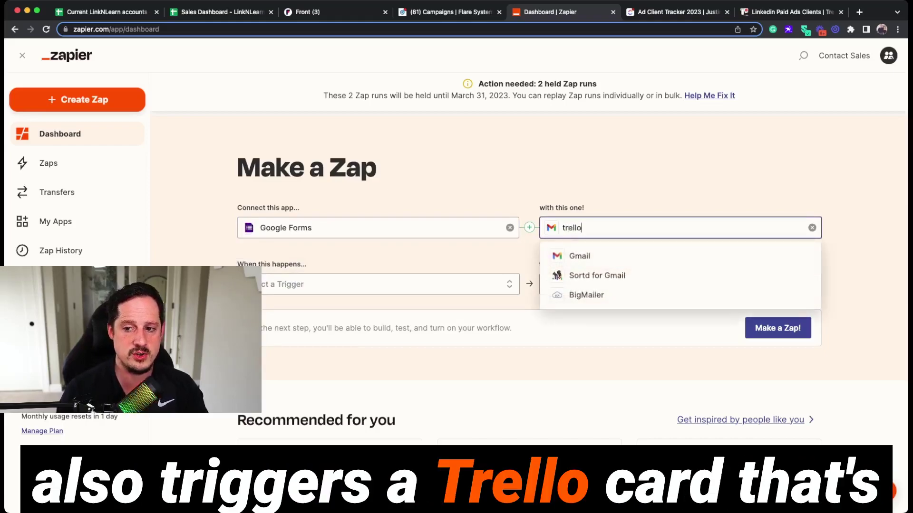
key(Return)
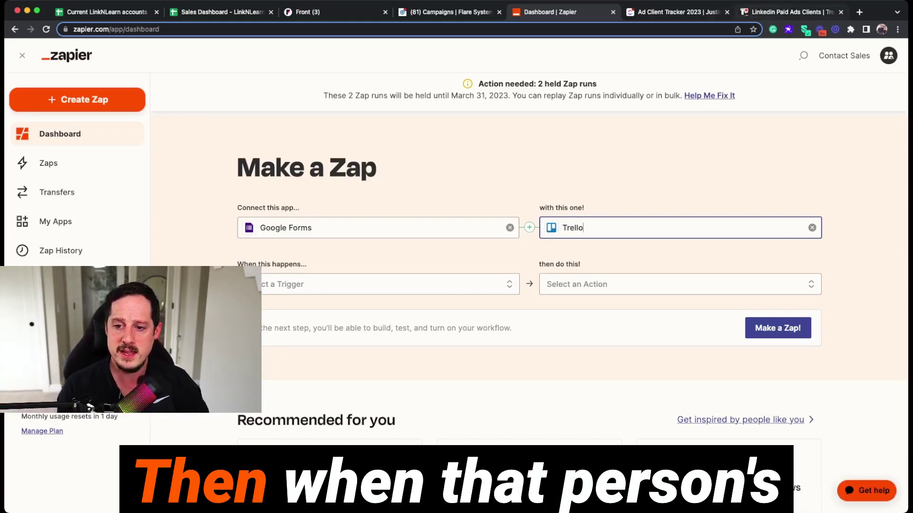
- Switch to Trello, briefly lift the first client card in the Panda Copy list, and look through the lists up to the month-end stages
click(791, 12)
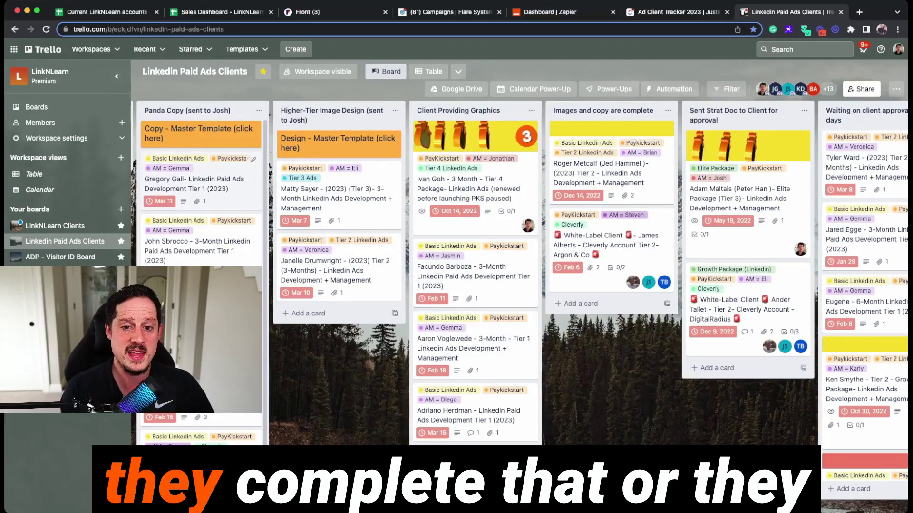
drag(200, 181, 380, 176)
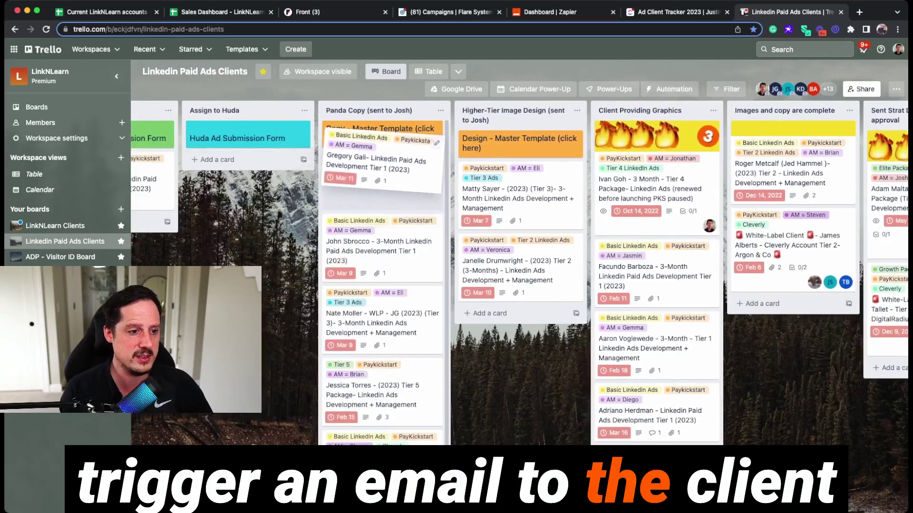
scroll(341, 202, right, 4)
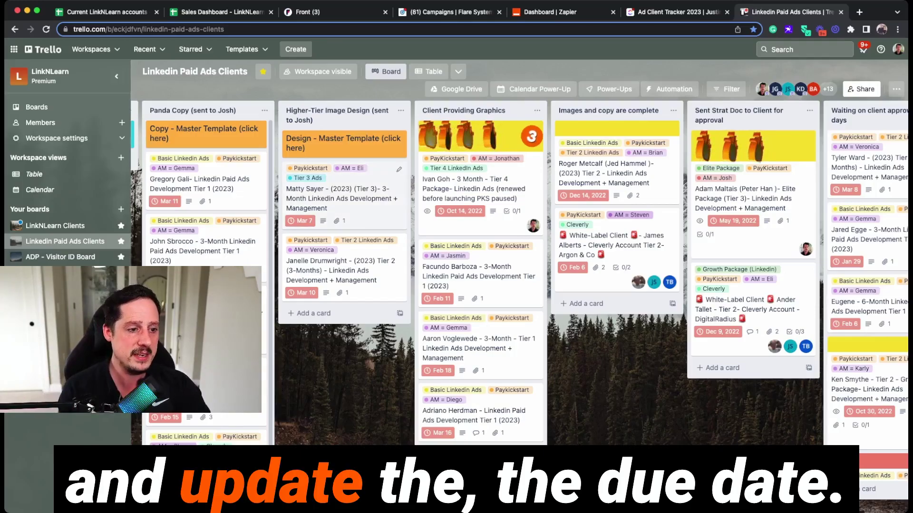
scroll(519, 295, right, 20)
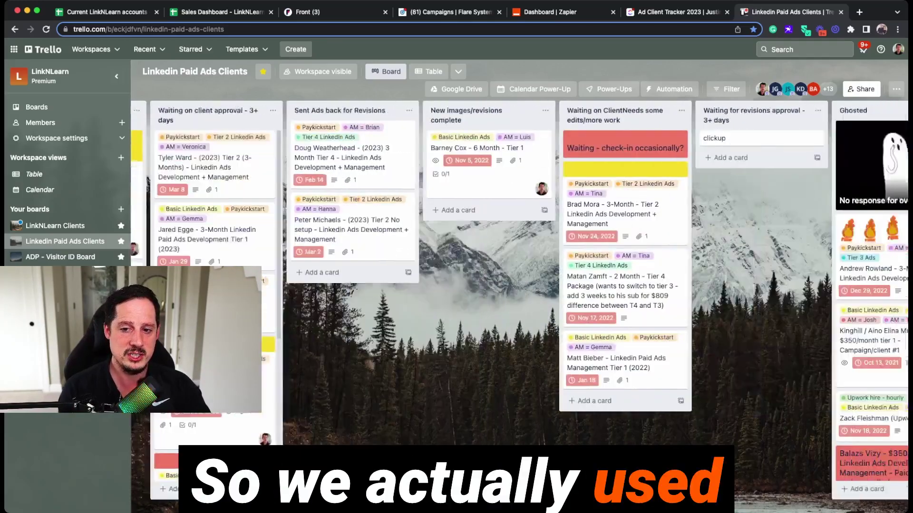
scroll(519, 294, right, 15)
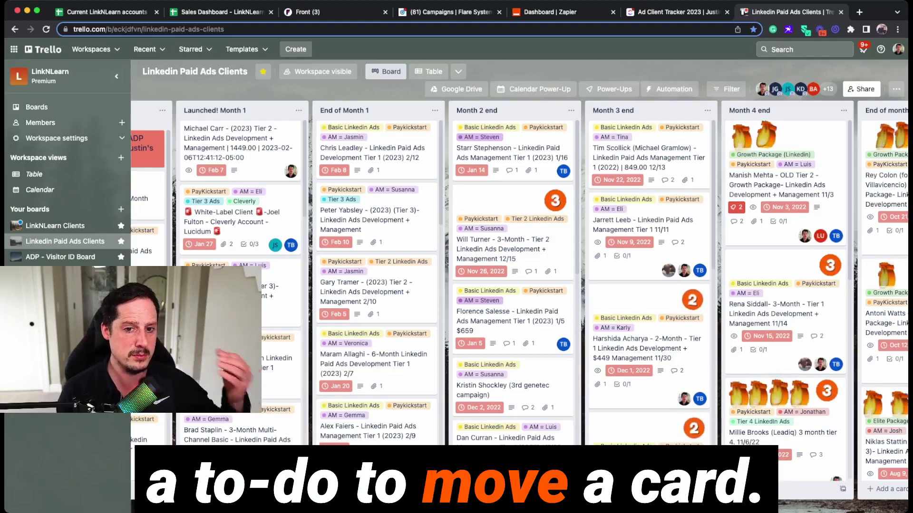
mouse_move(240, 143)
mouse_down()
mouse_move(340, 145)
mouse_move(237, 142)
mouse_up()
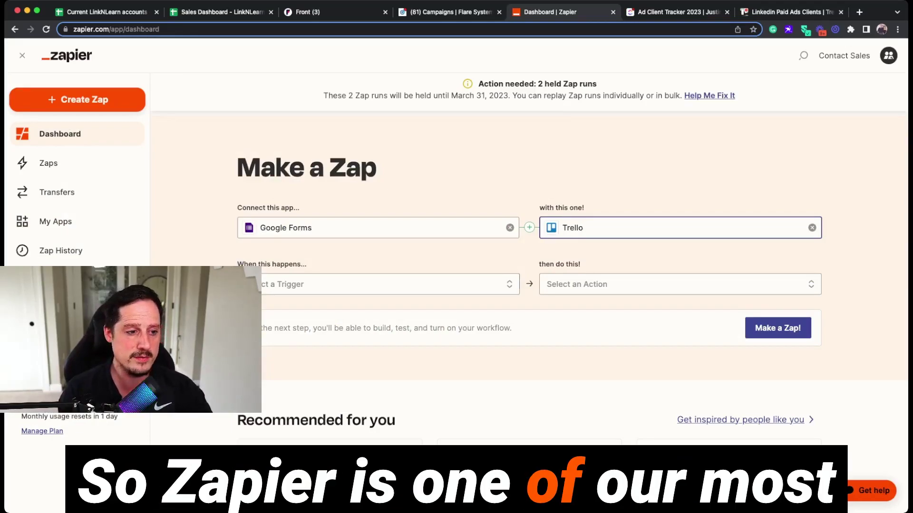
scroll(529, 264, down, 10)
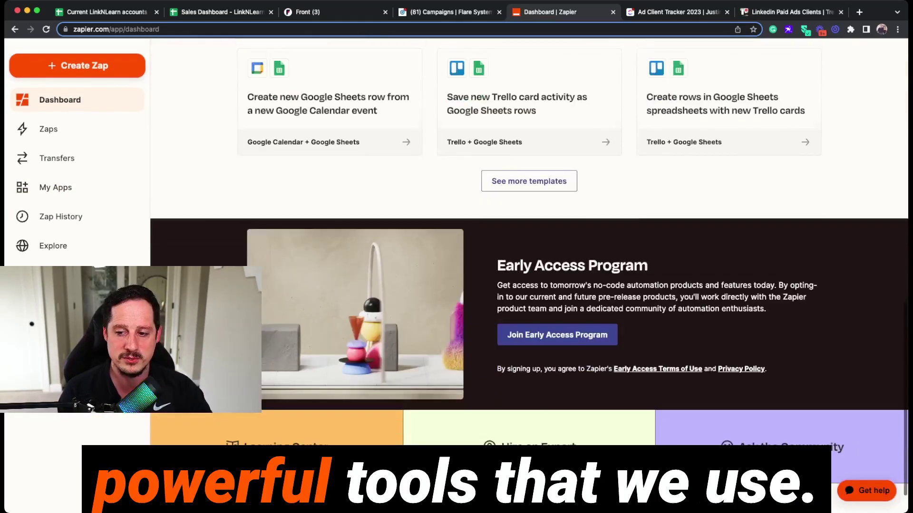
scroll(529, 264, up, 7)
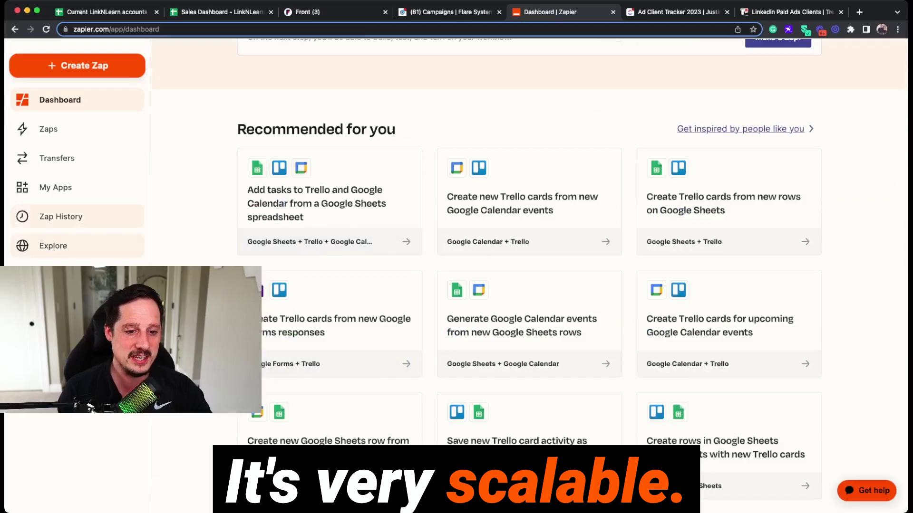